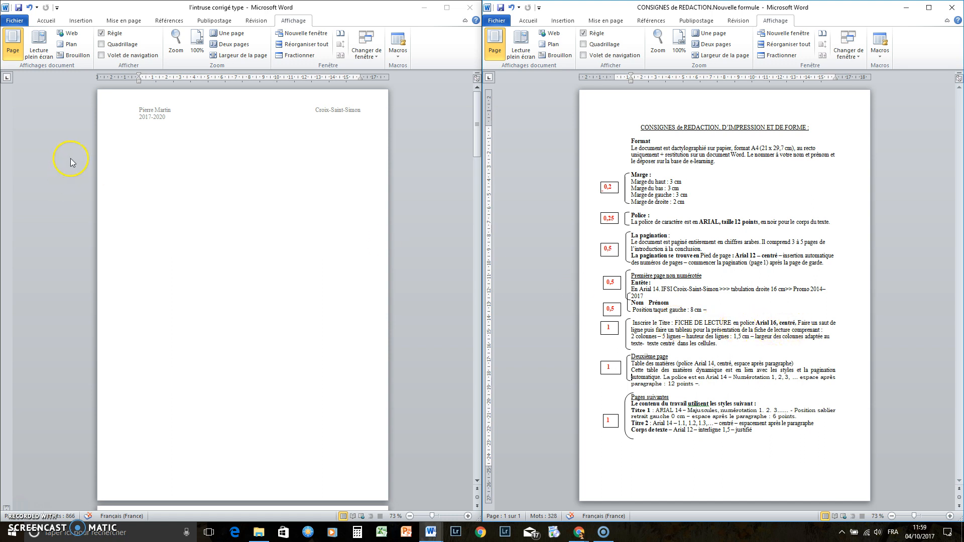
- Add the centered title "Fiche de lecture" in the upper part of the first page
click(193, 208)
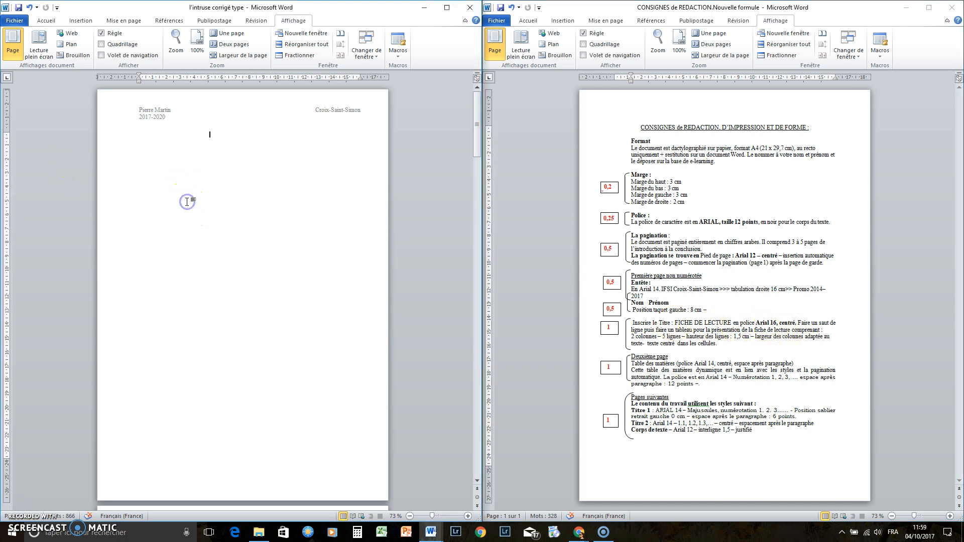
click(46, 22)
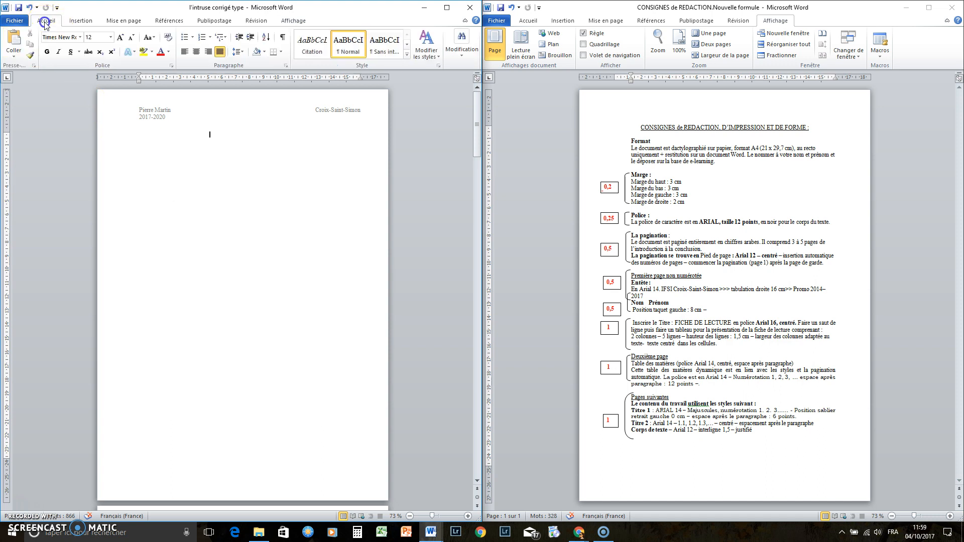
click(145, 191)
click(195, 54)
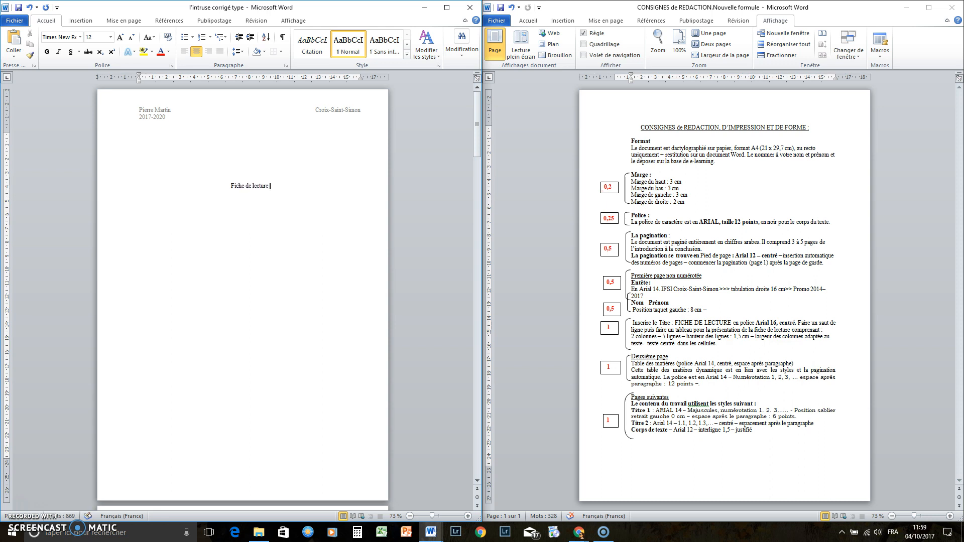
- Format the title "Fiche de lecture" in Arial, size 16
drag(269, 183, 228, 177)
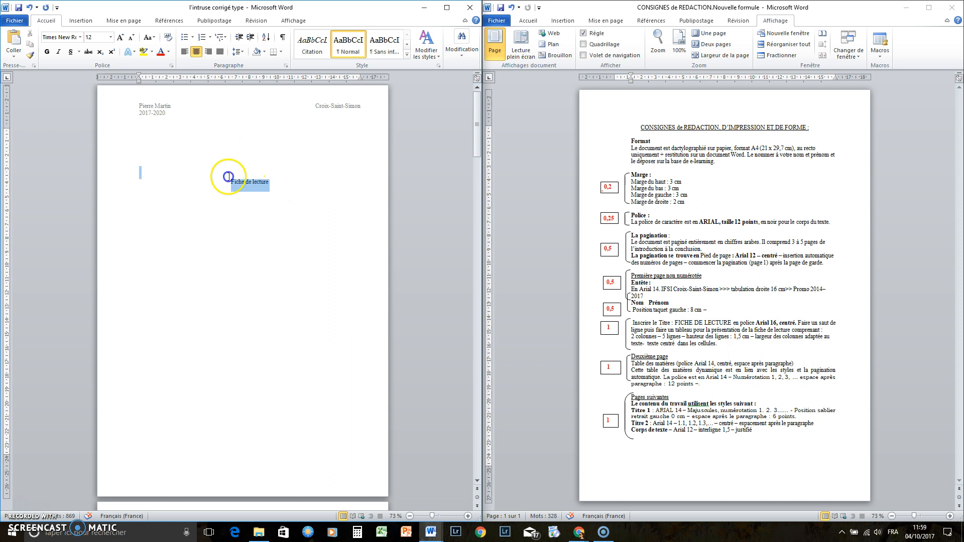
click(80, 38)
click(65, 61)
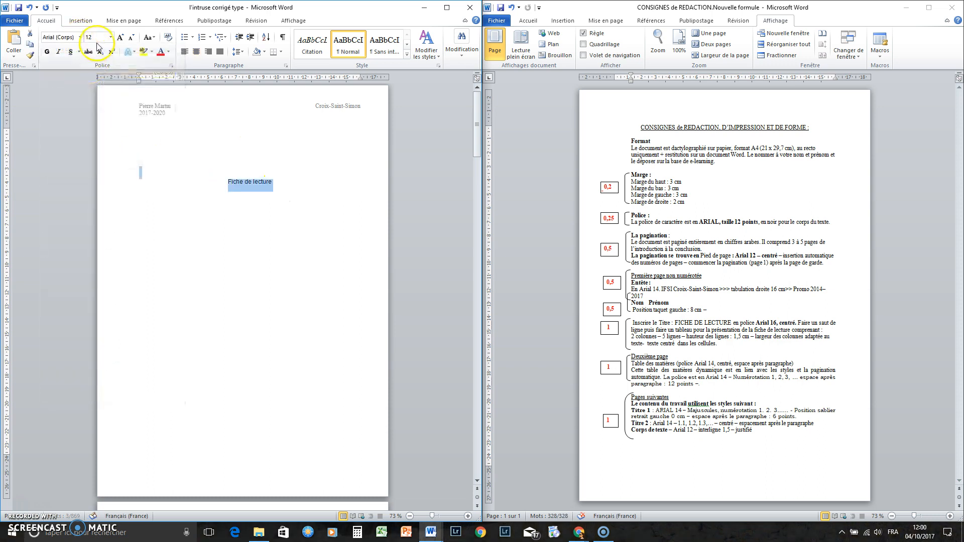
click(111, 38)
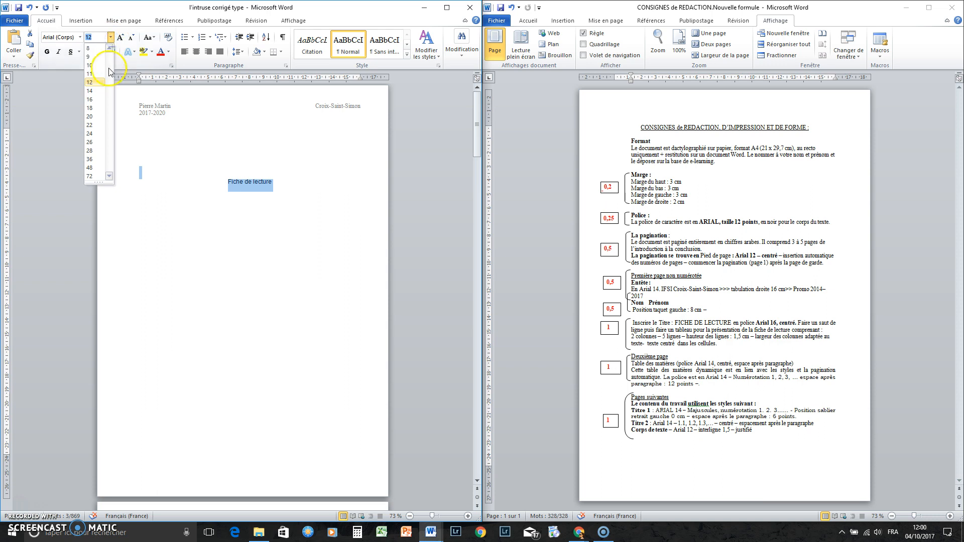
click(95, 100)
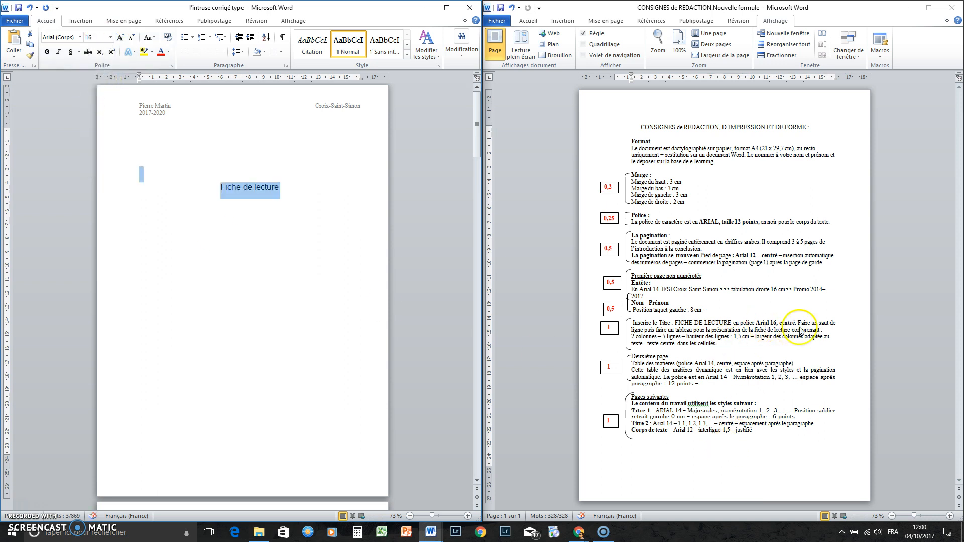
- Place the cursor on an empty line below the title and display the paragraph marks
click(287, 188)
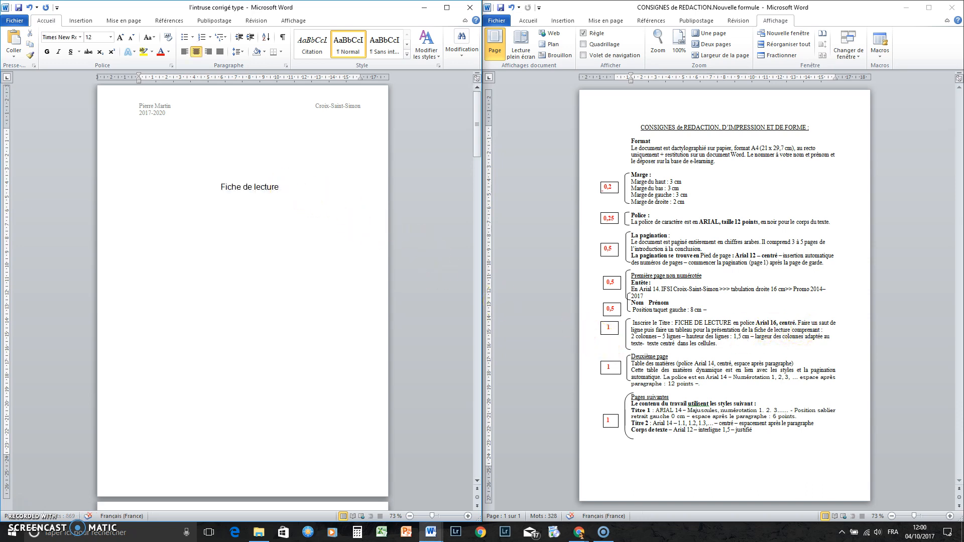
click(283, 38)
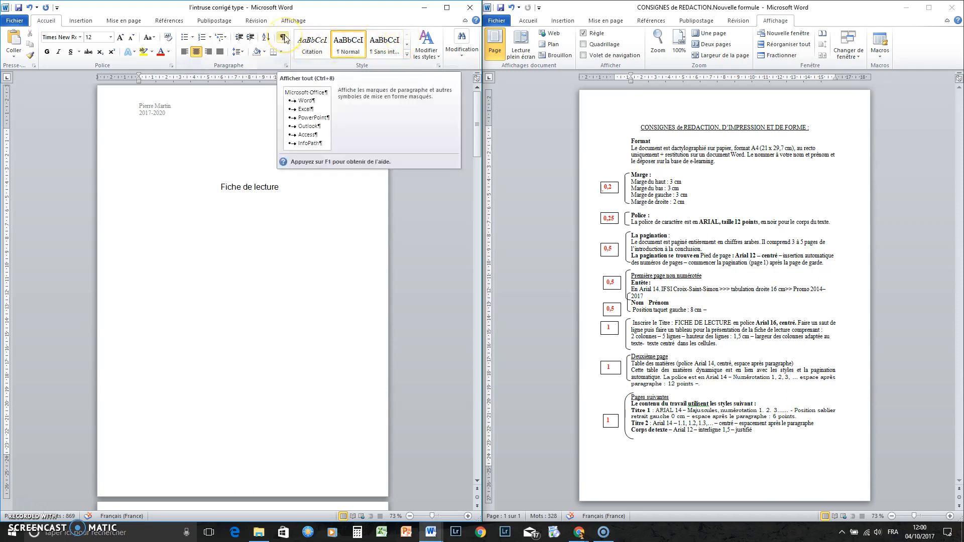
click(283, 38)
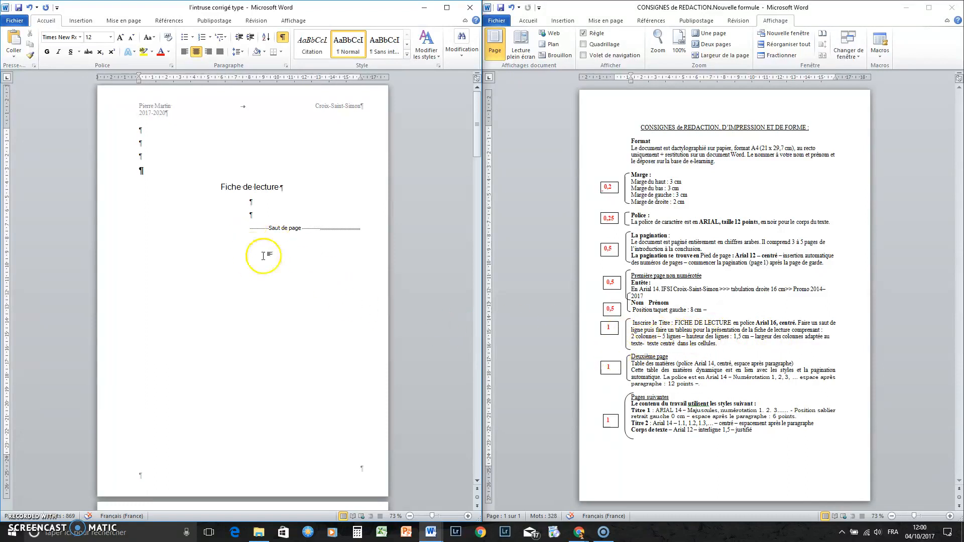
- Insert a table with 2 columns and 5 rows below the title
click(81, 21)
click(71, 43)
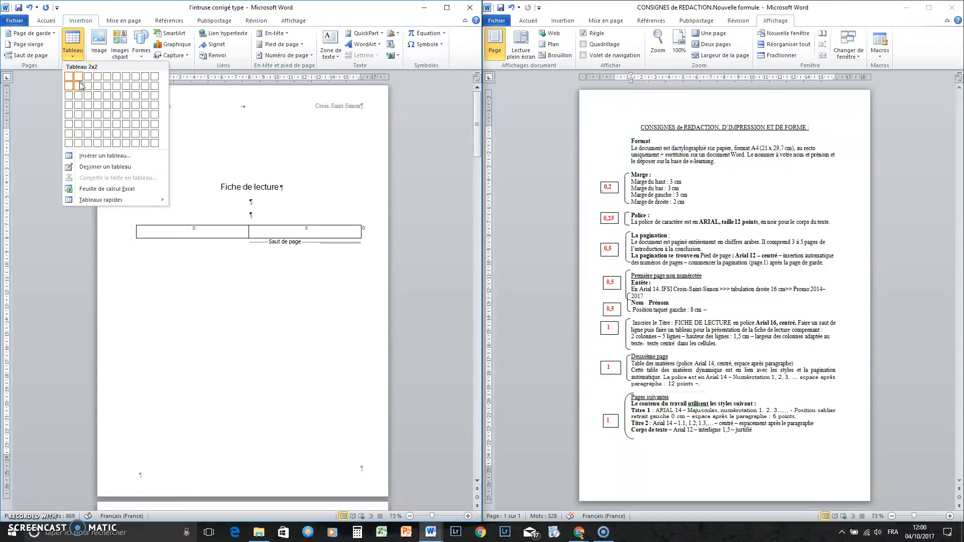
click(79, 115)
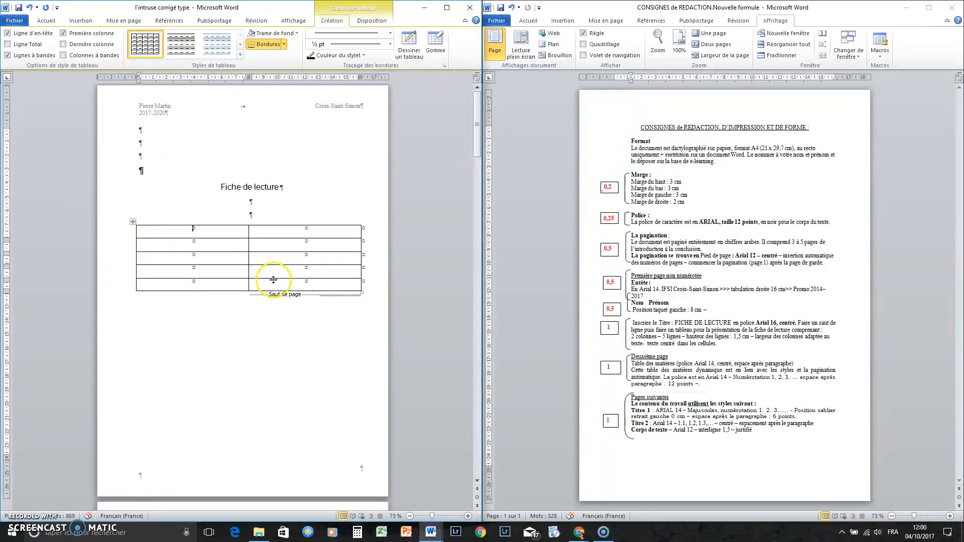
- Set the height of all the table's rows to 1.5 cm
click(367, 21)
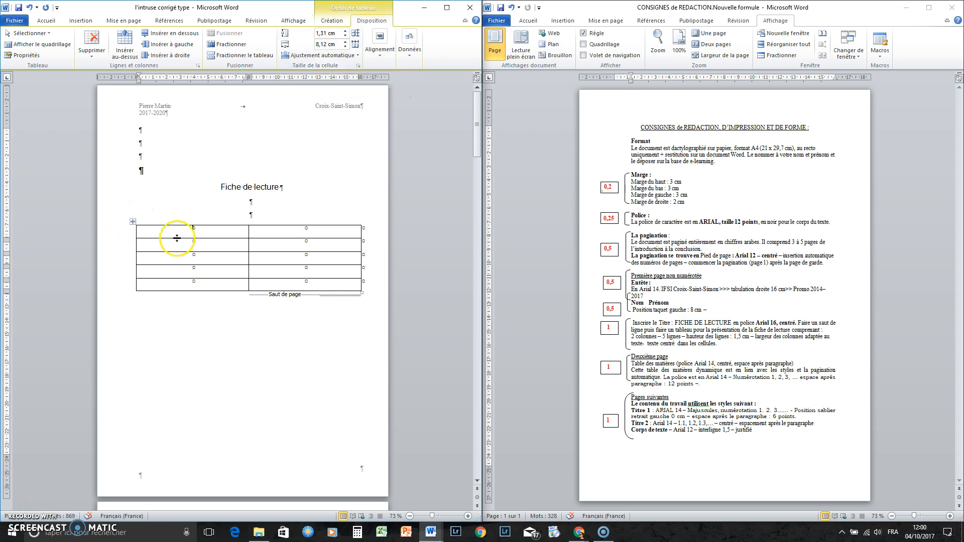
drag(177, 227, 333, 279)
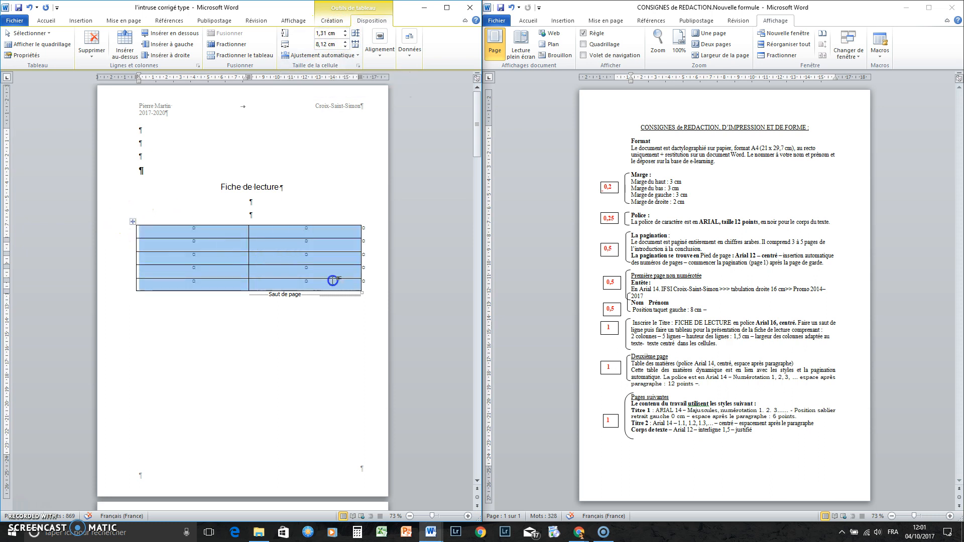
click(345, 30)
click(345, 31)
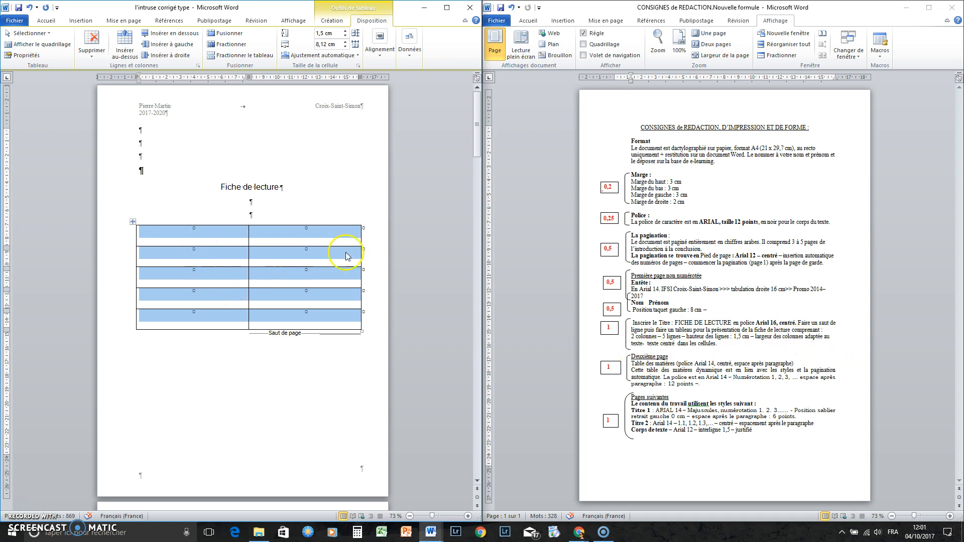
- Maximize the reading-sheet document and check the table requirements in the CONSIGNES de REDACTION document
click(381, 53)
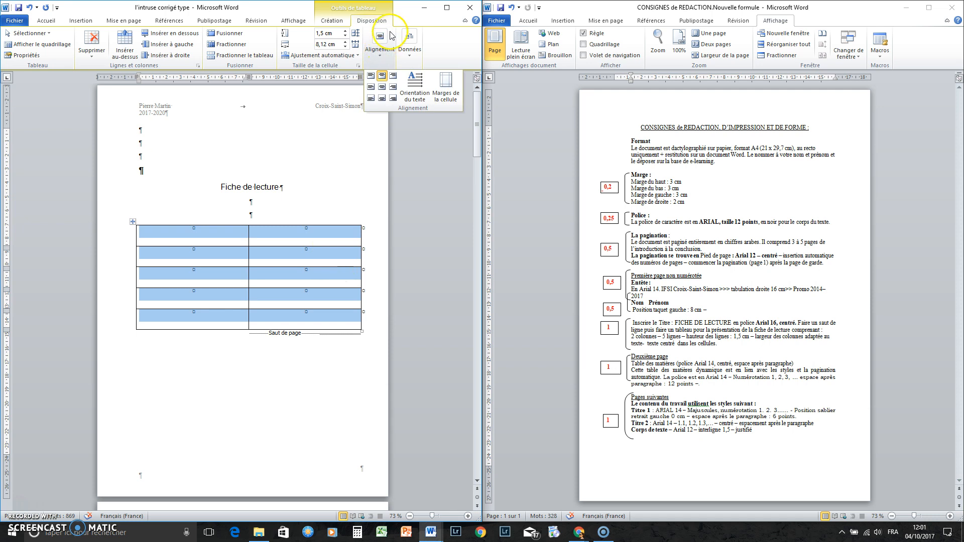
click(447, 9)
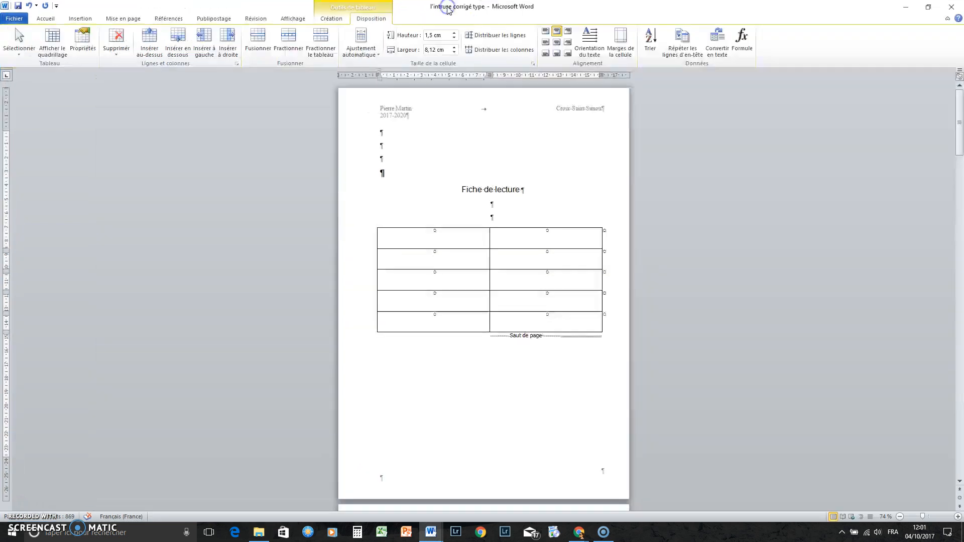
click(360, 43)
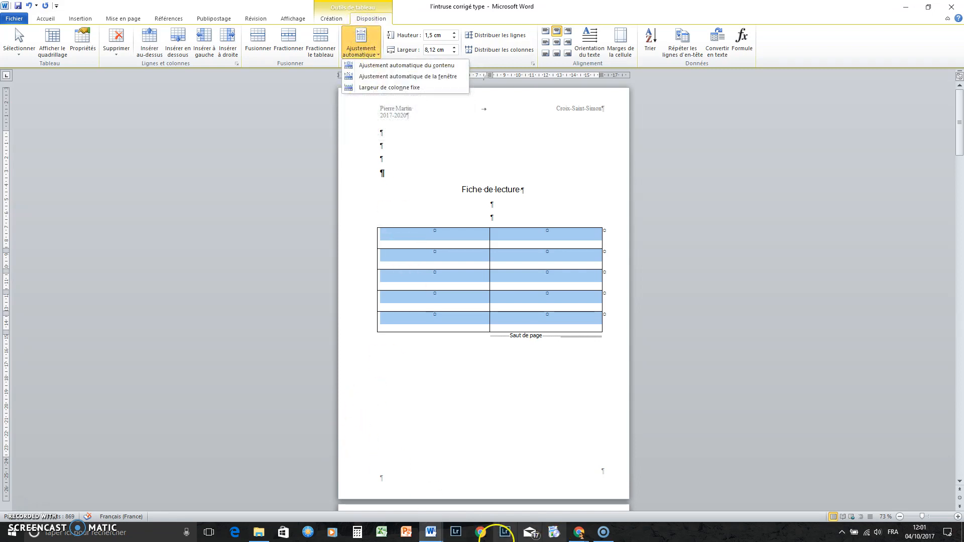
mouse_move(425, 537)
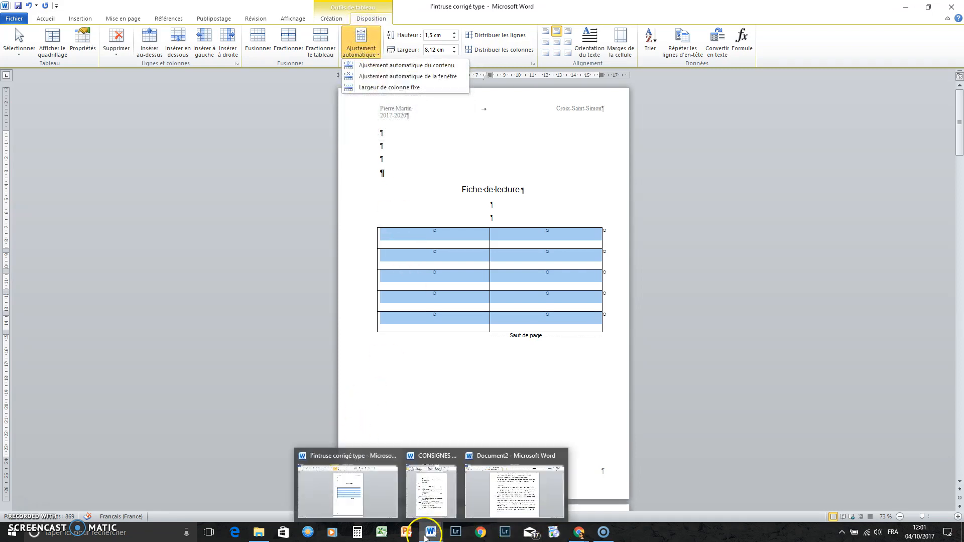
click(432, 494)
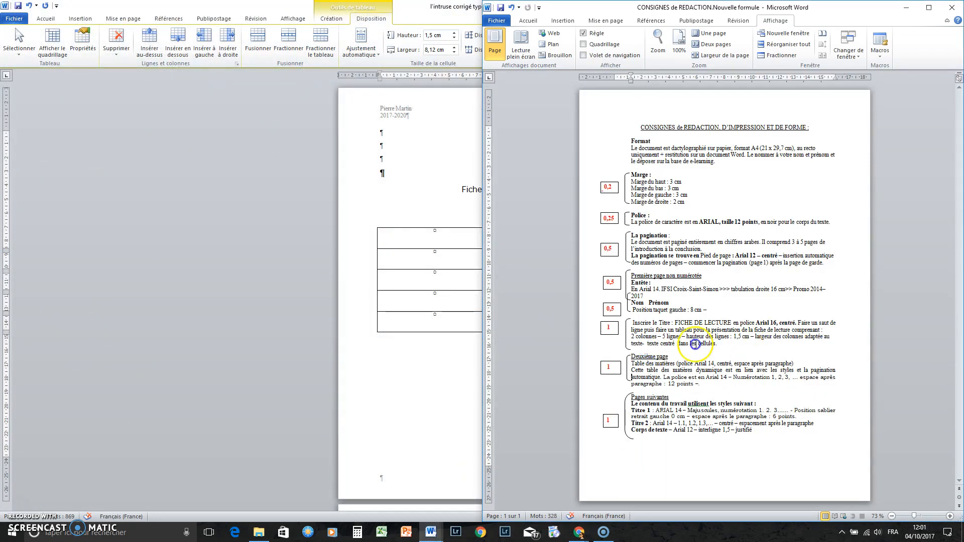
click(391, 444)
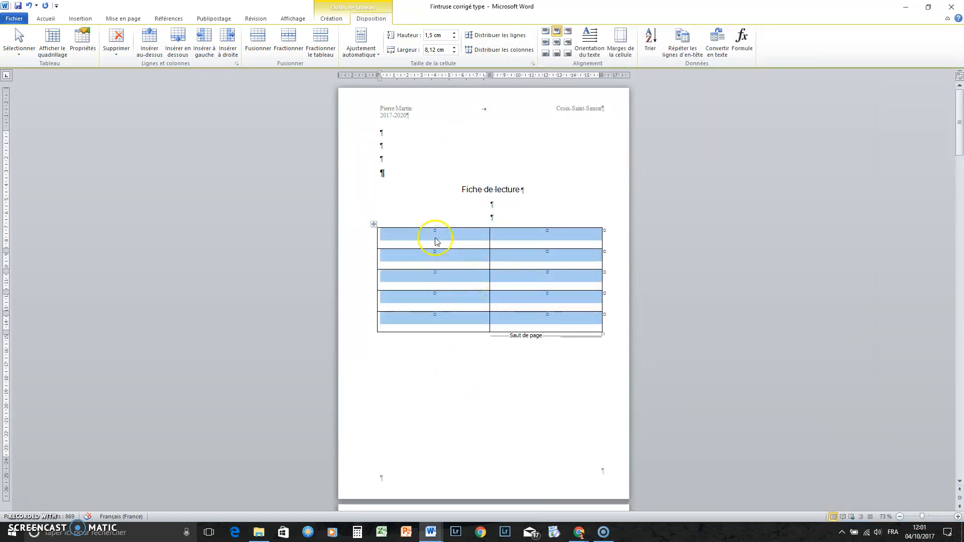
- Try several cell alignments on the whole table and settle on centered both horizontally and vertically
click(544, 44)
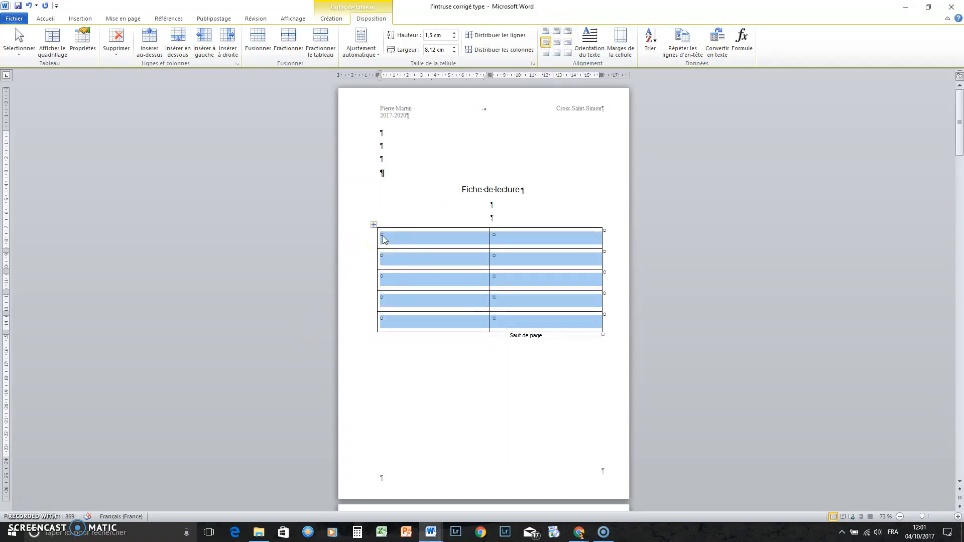
click(556, 53)
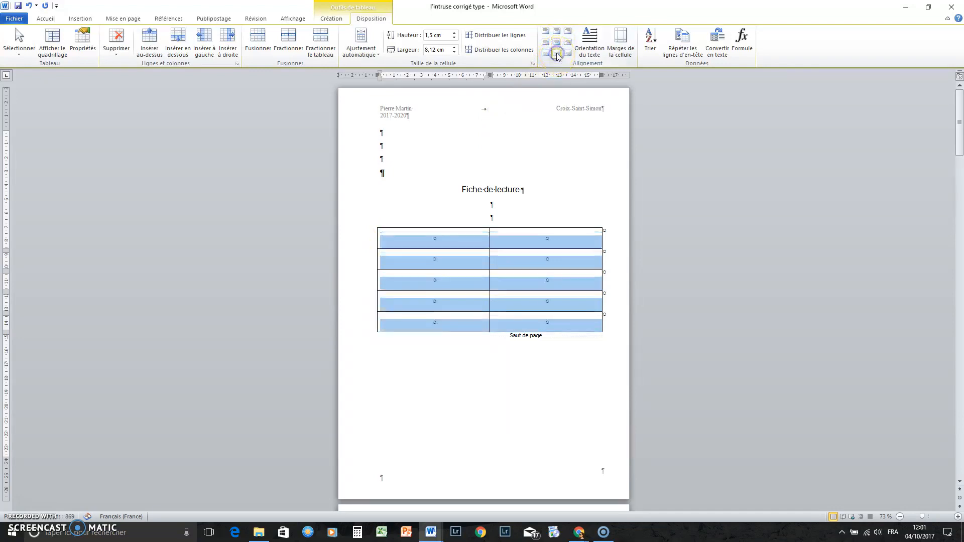
click(556, 32)
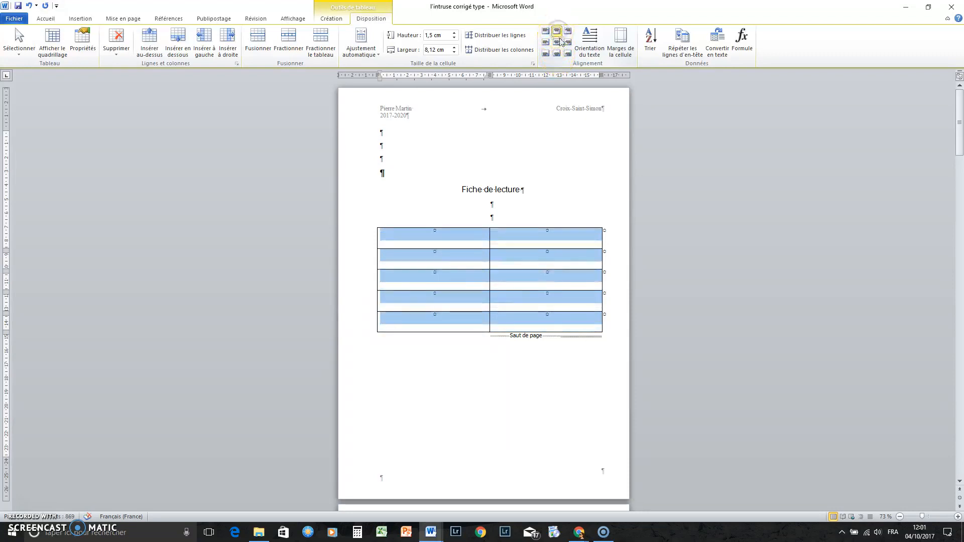
click(556, 43)
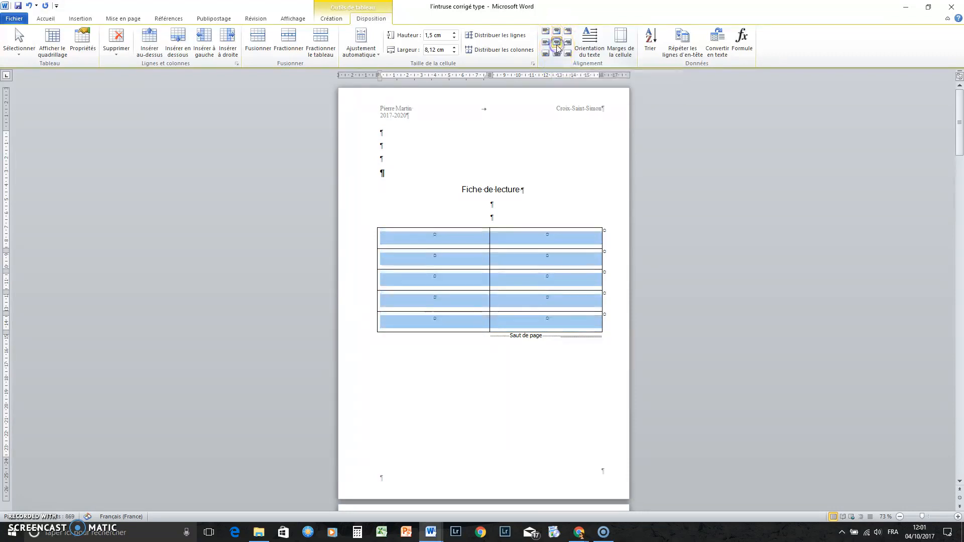
- Enter "Nom Prenom" in the first cell of the table
click(439, 237)
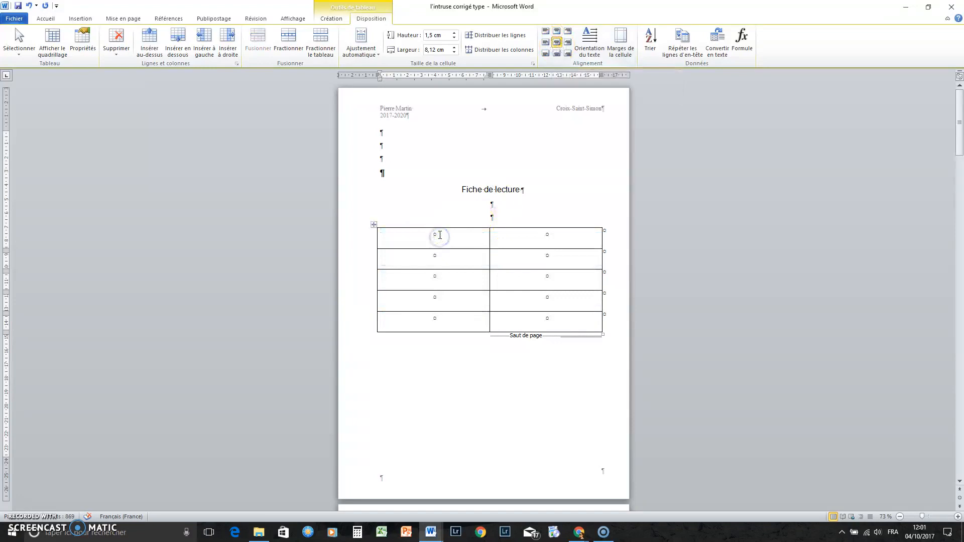
text(Pre)
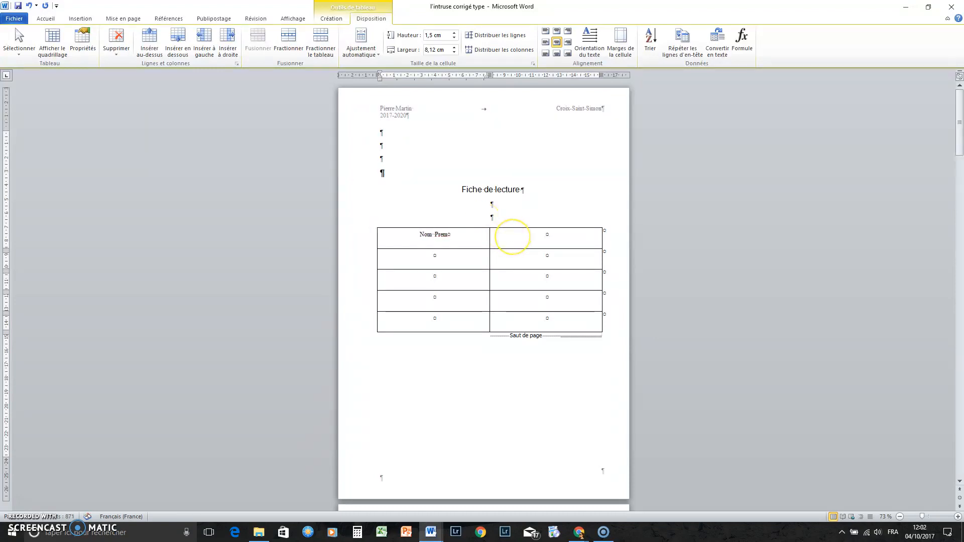
text(m)
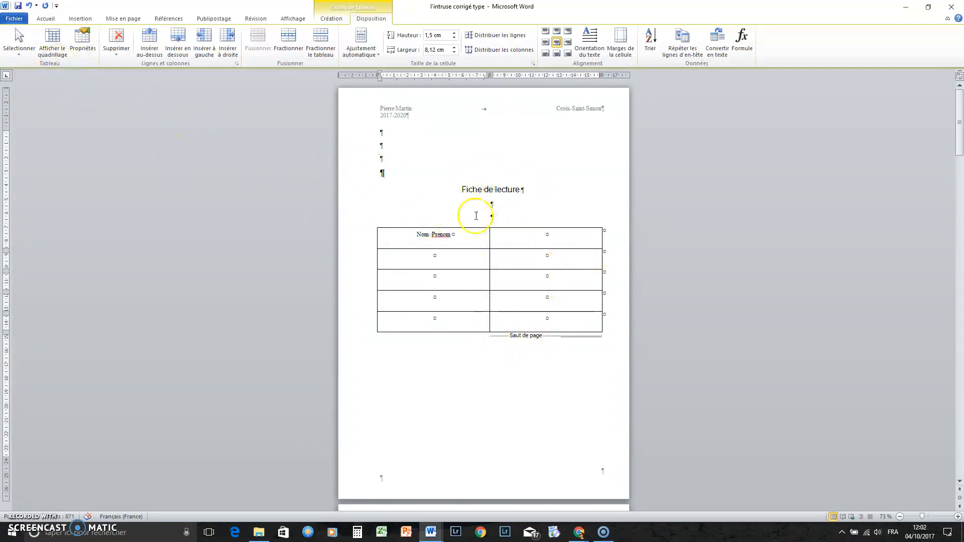
- Hide the paragraph marks in the document
click(463, 205)
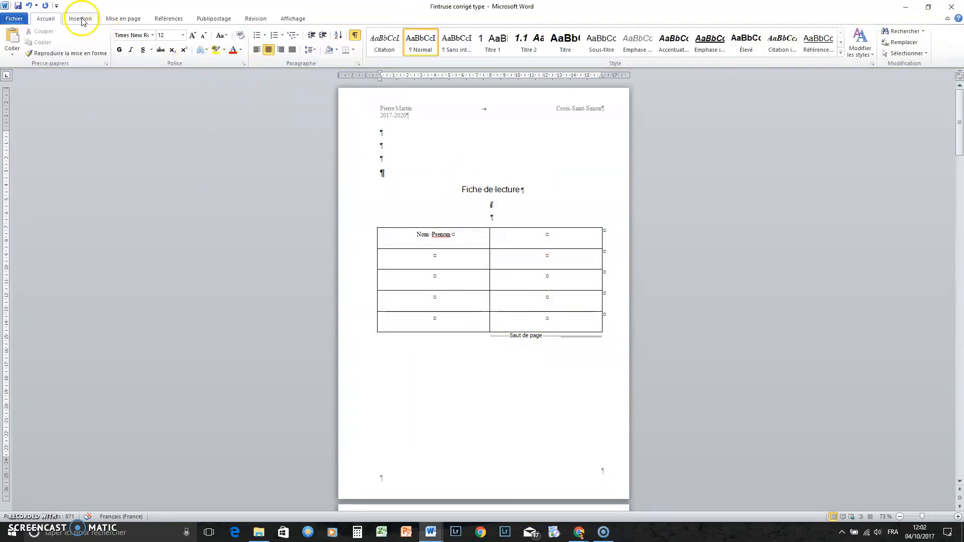
click(355, 35)
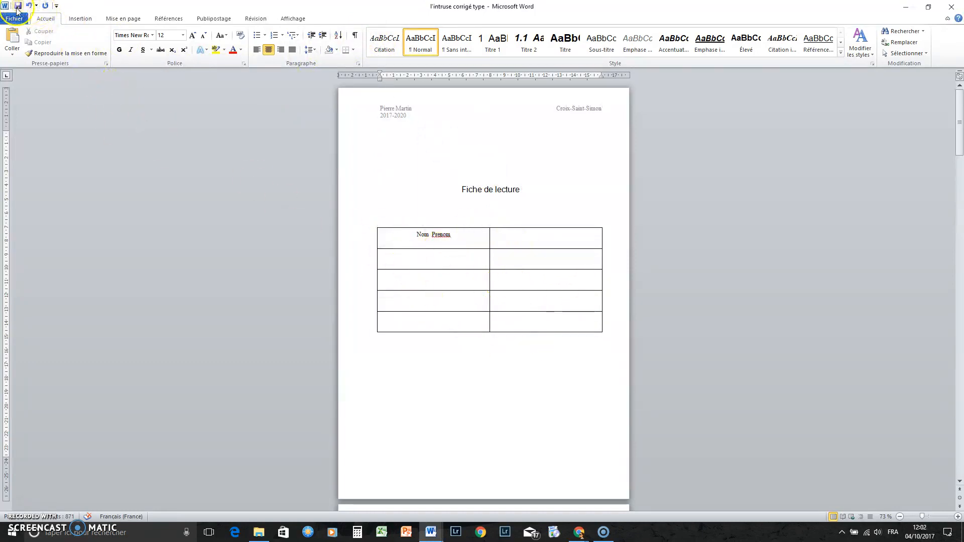
- Try adding a second line below "Nom Prenom" in the table's first cell, and undo it
click(457, 232)
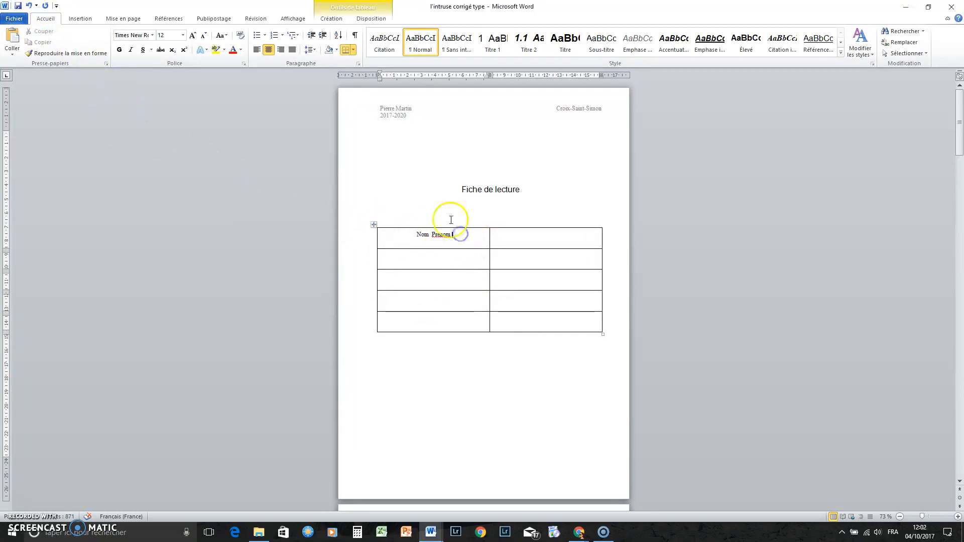
key(Return)
click(432, 243)
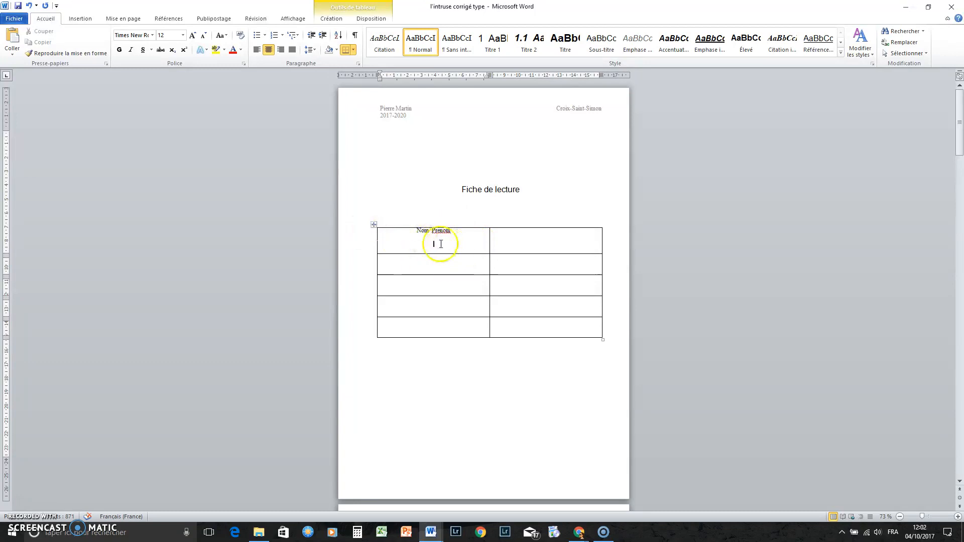
click(29, 5)
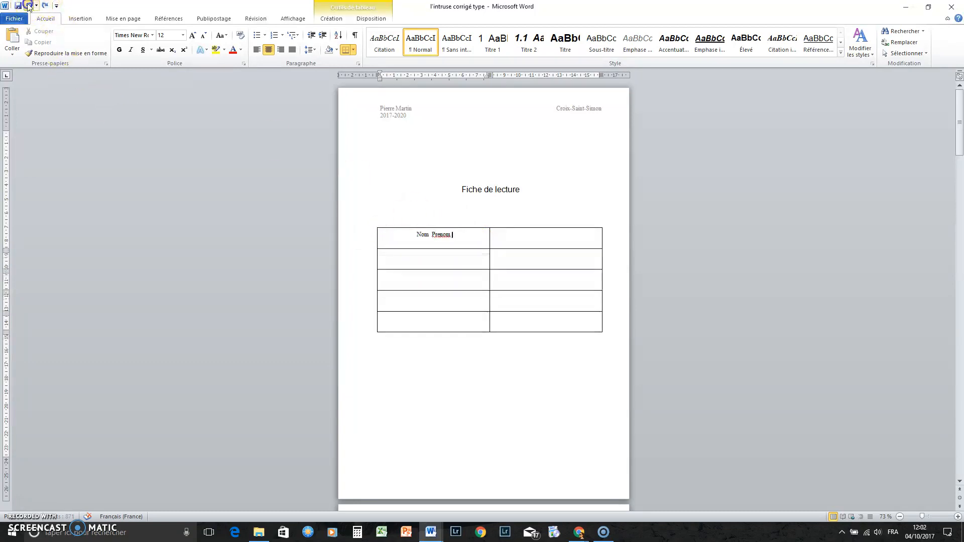